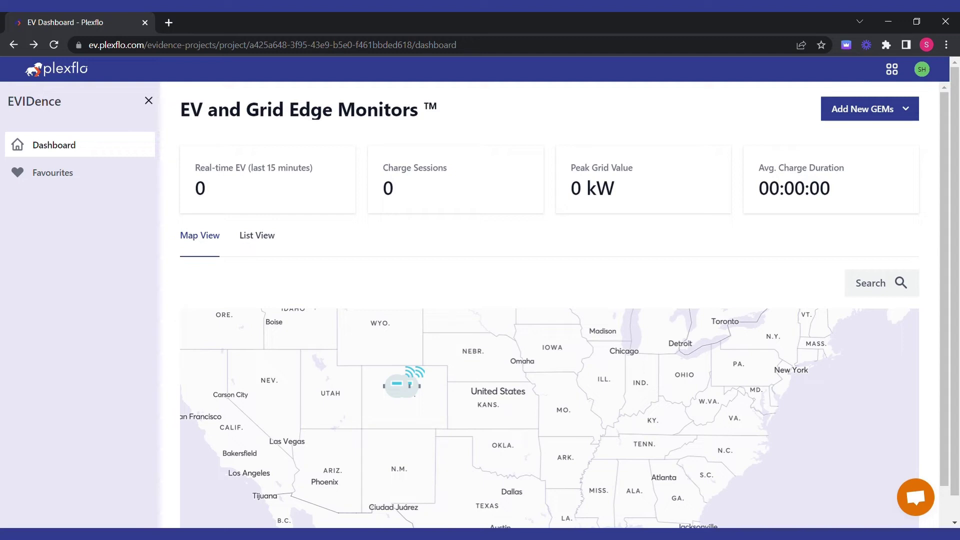
From List View, open the Add Single GEM form and enter name 'Test Device' and MAC B8-27-EB-E6-1A-32
left_click(256, 234)
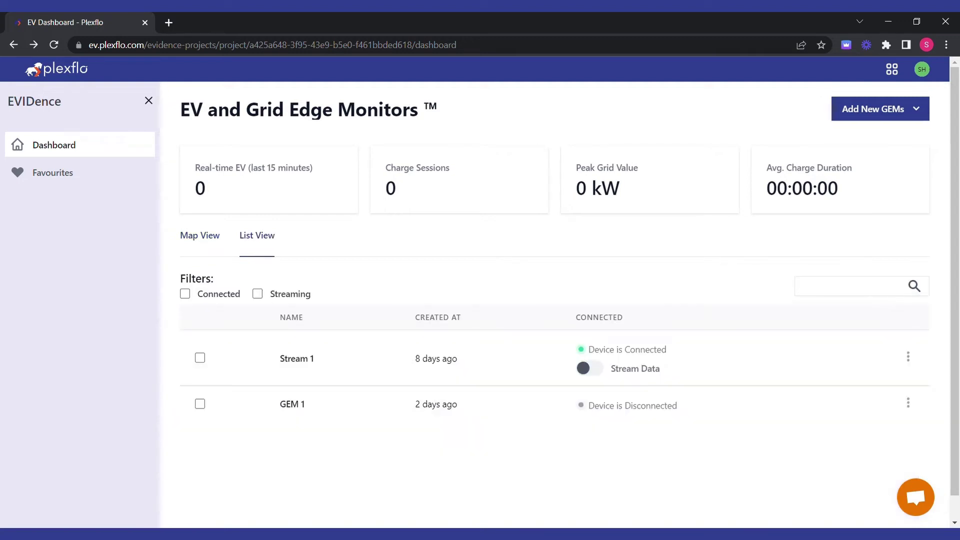
left_click(879, 109)
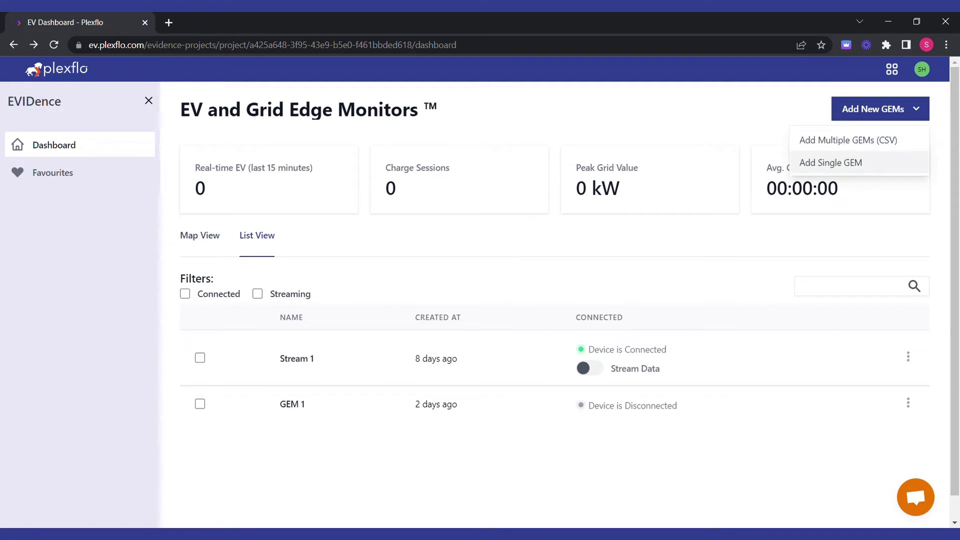
left_click(830, 163)
left_click(350, 211)
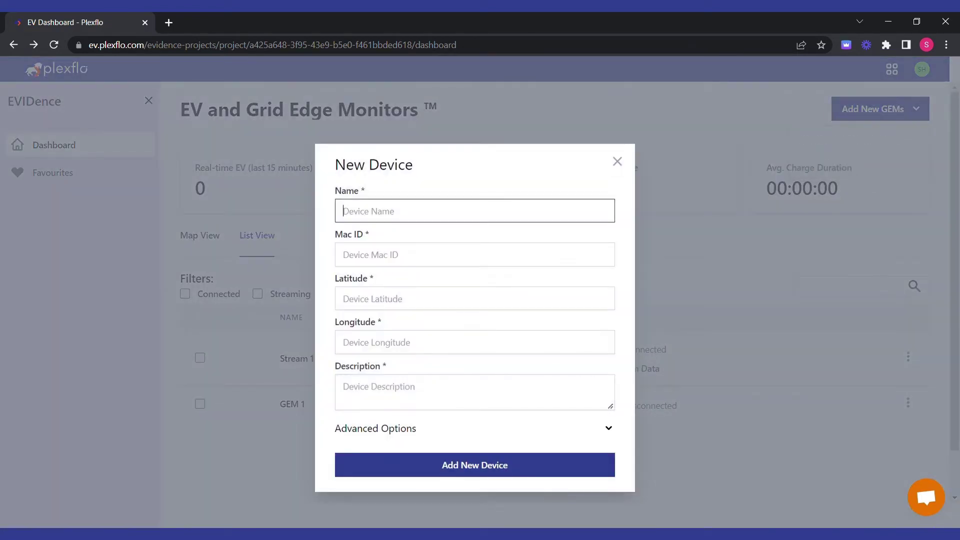
type("Test Device")
left_click(343, 255)
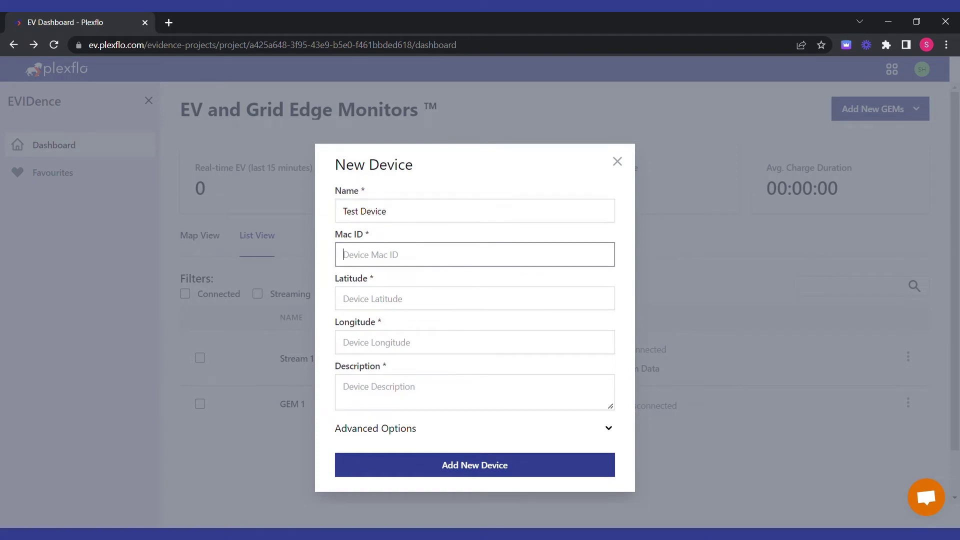
type("B8-27-EB-E6-1A-32")
Enter latitude 43, longitude 43 and description 'This is a test', then submit the device
left_click(344, 298)
type("43")
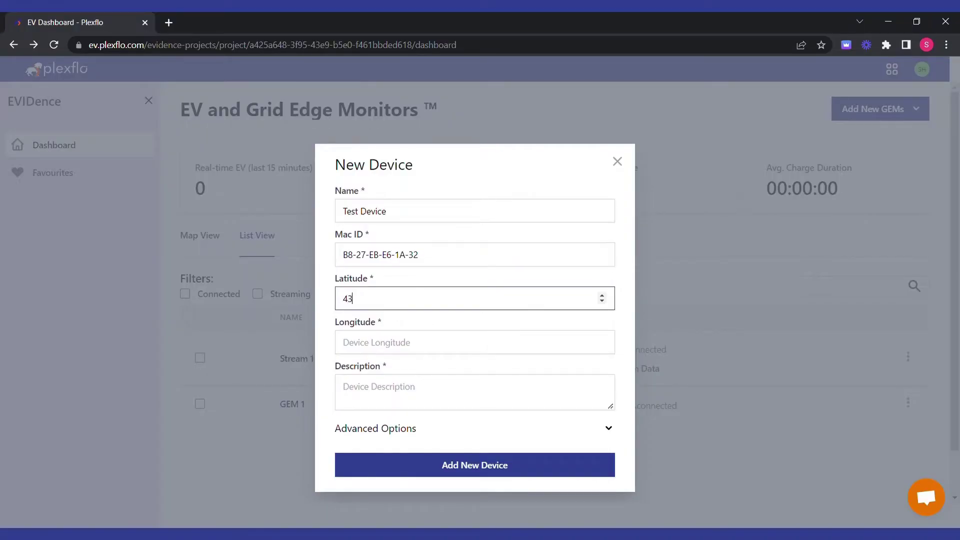
left_click(350, 342)
type("43")
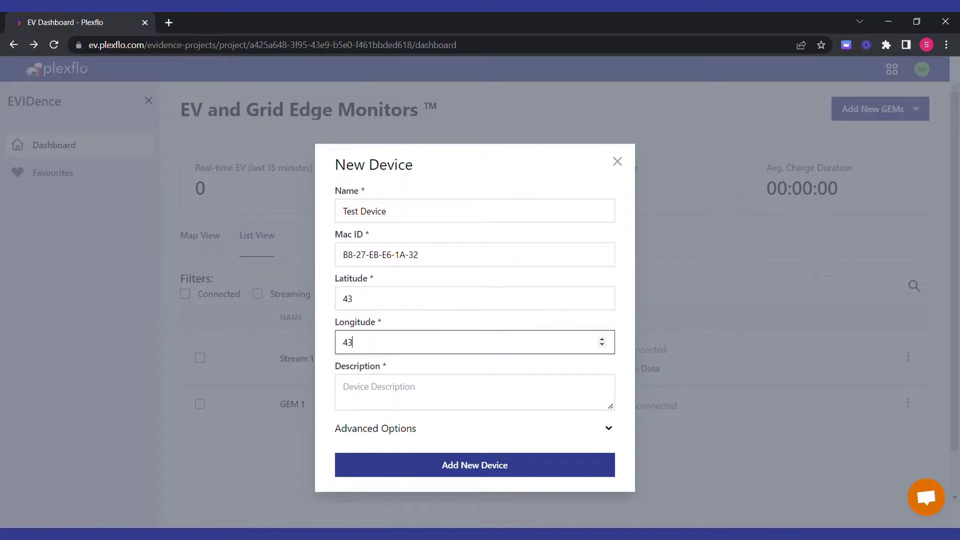
left_click(350, 386)
type("This is a")
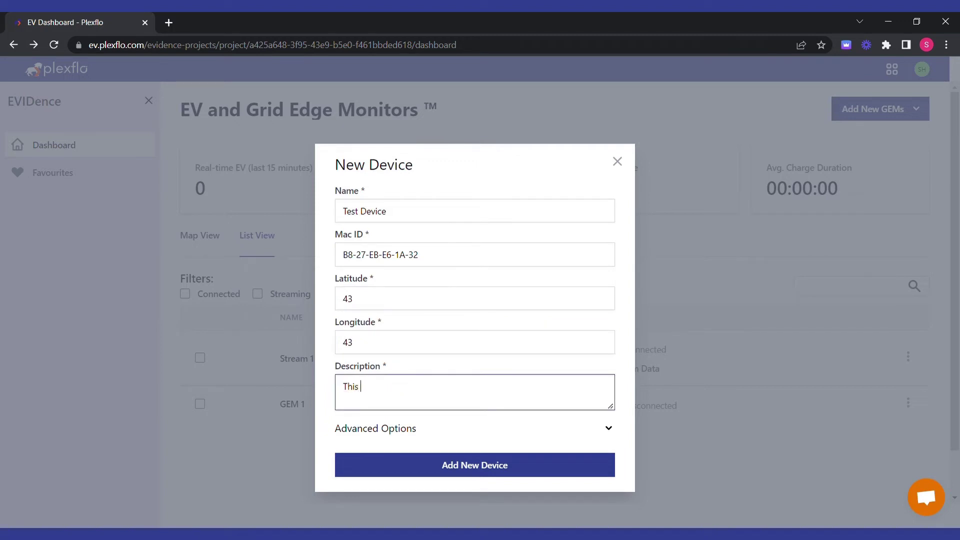
type(" test")
left_click(475, 465)
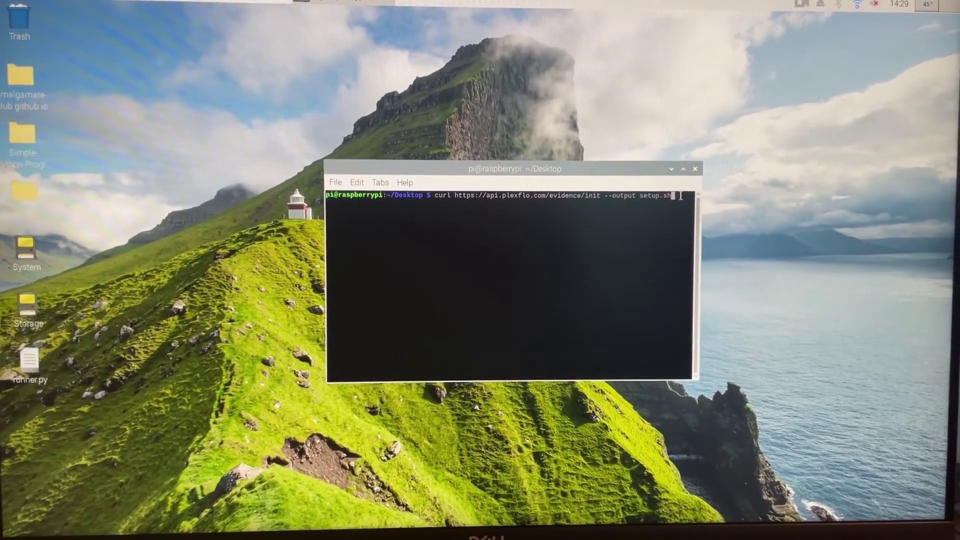
Run the curl download for setup.sh, then execute it with 'bash setup.sh'
key("Return")
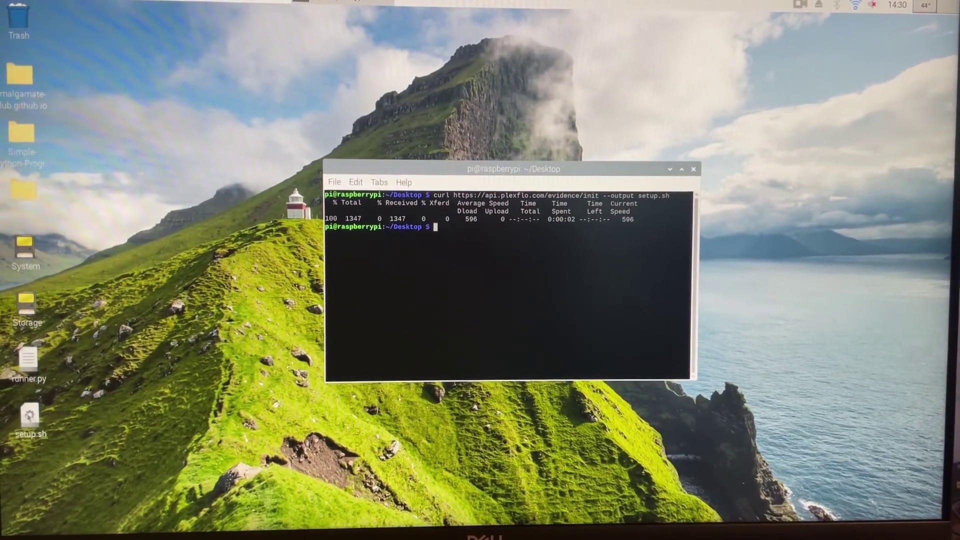
type("bash")
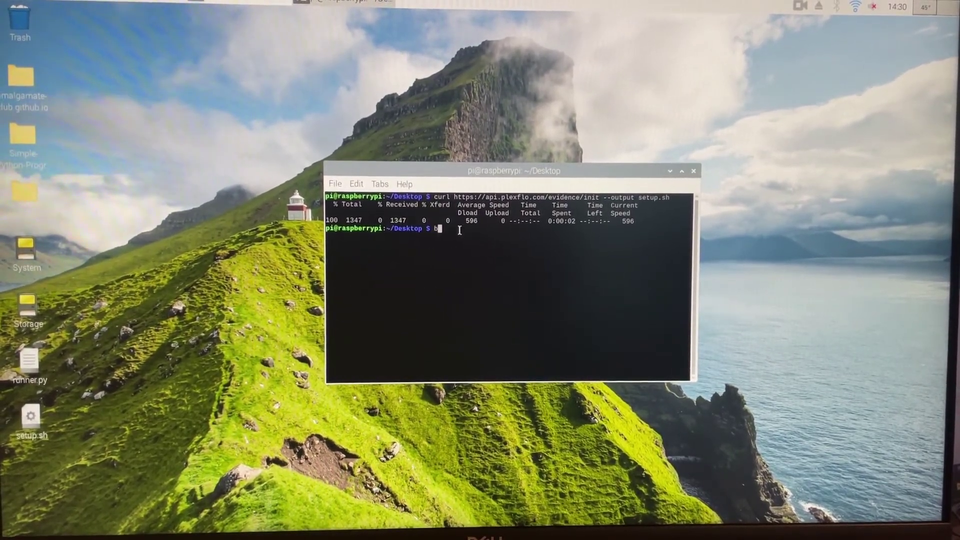
type(" setu")
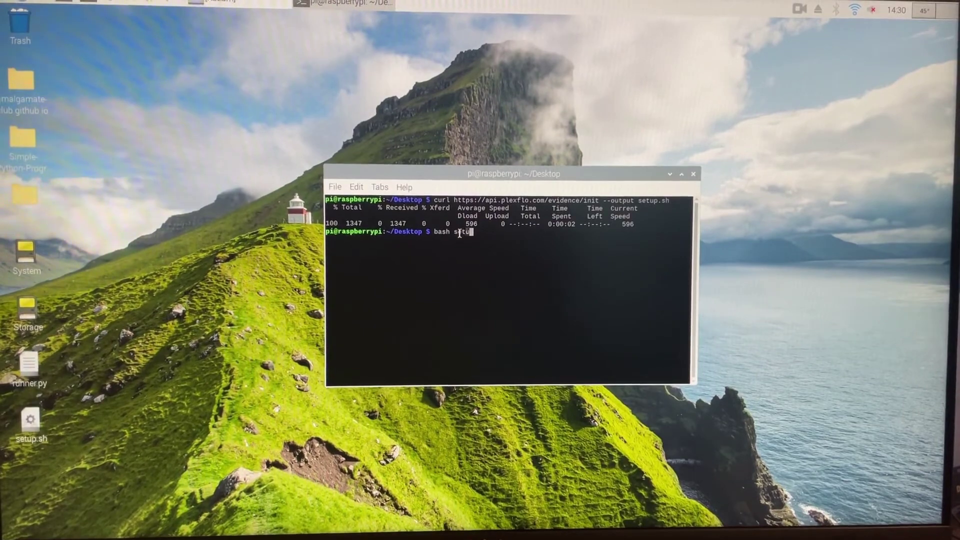
type("p.sh")
key("Return")
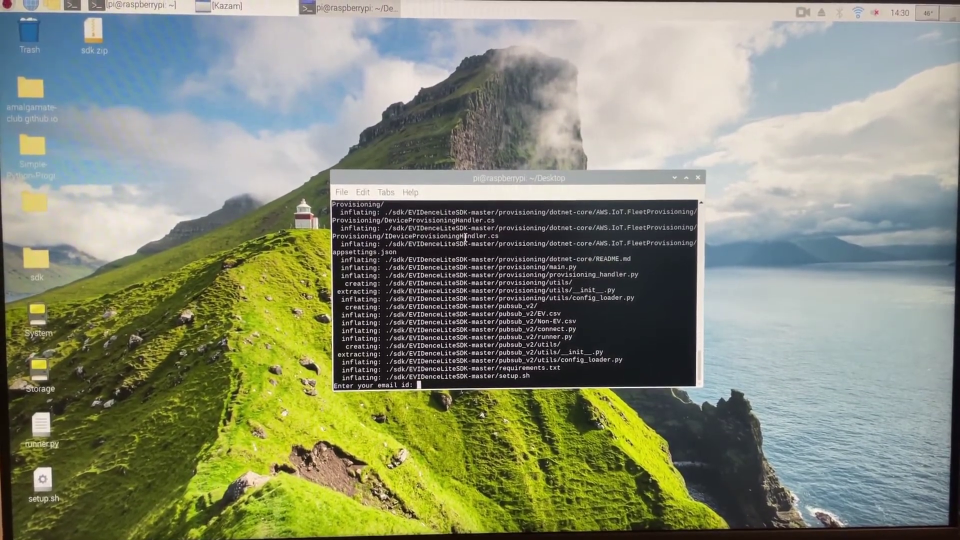
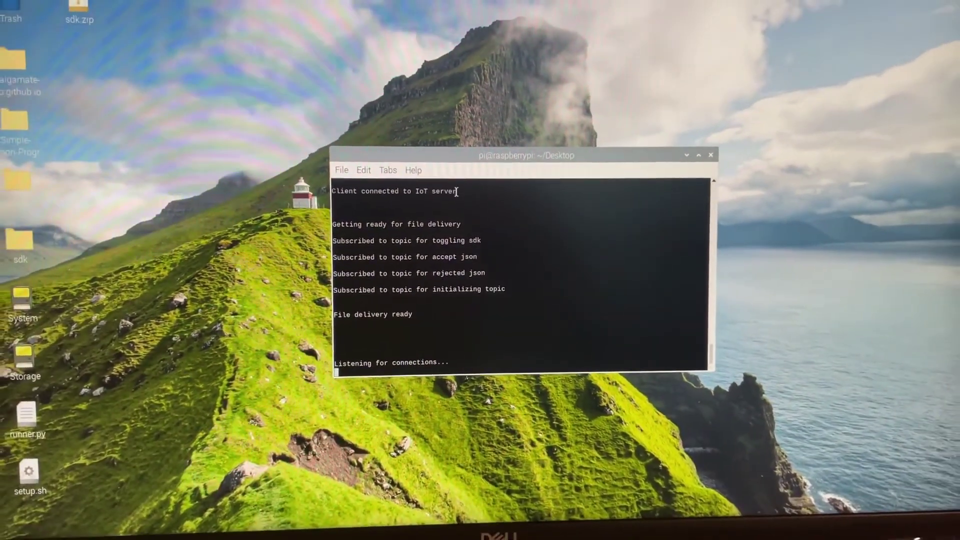
Enter the account e-mail at the setup prompt and highlight the IoT server connection message
double_click(447, 189)
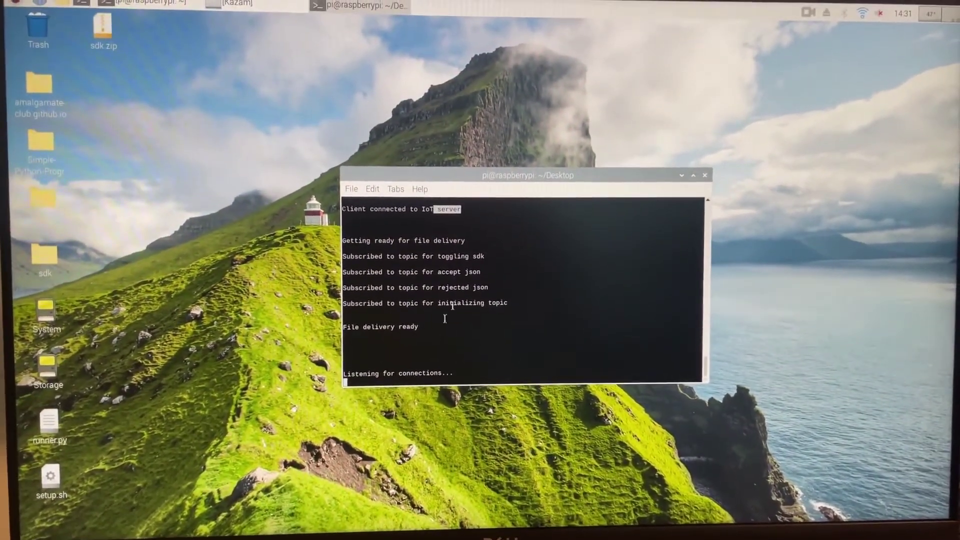
left_click(481, 287)
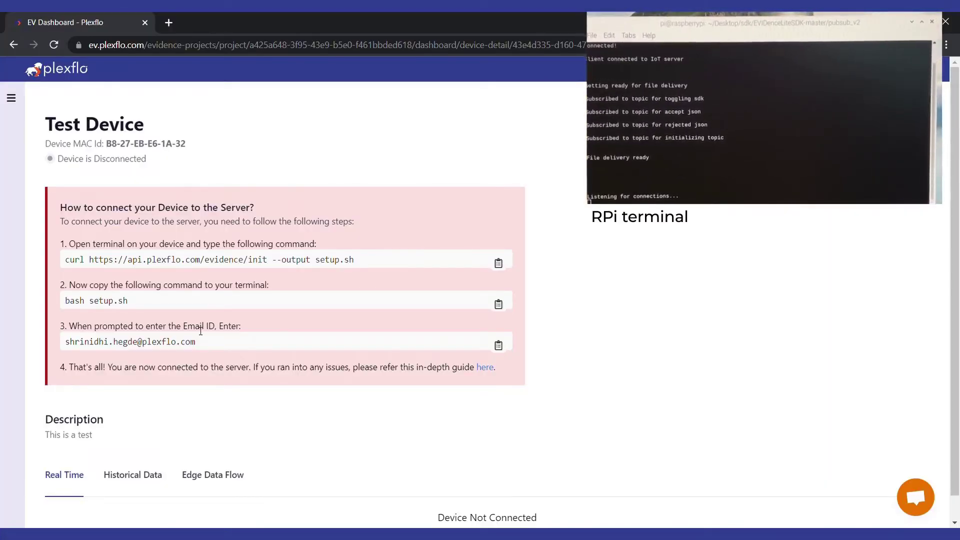
Reload the Test Device page and highlight its 'Device is Connected' status
left_click(53, 44)
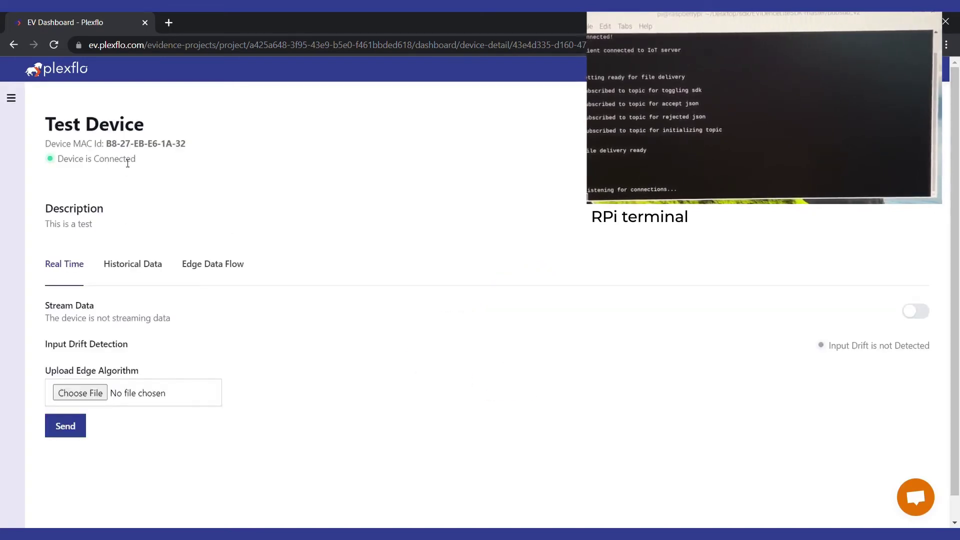
left_click_drag(136, 159, 56, 159)
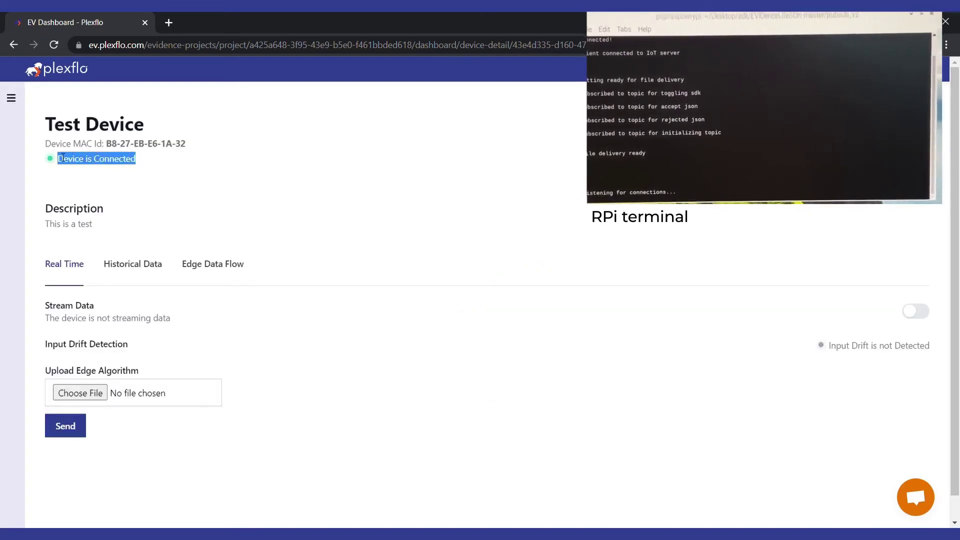
left_click(340, 194)
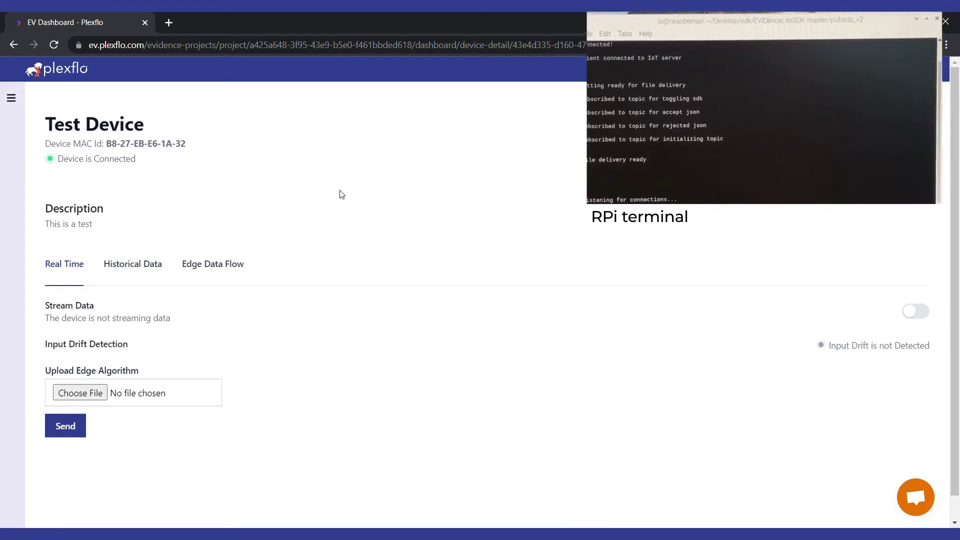
Turn Stream Data on, view the Real Time Data chart, then turn streaming off
left_click(915, 313)
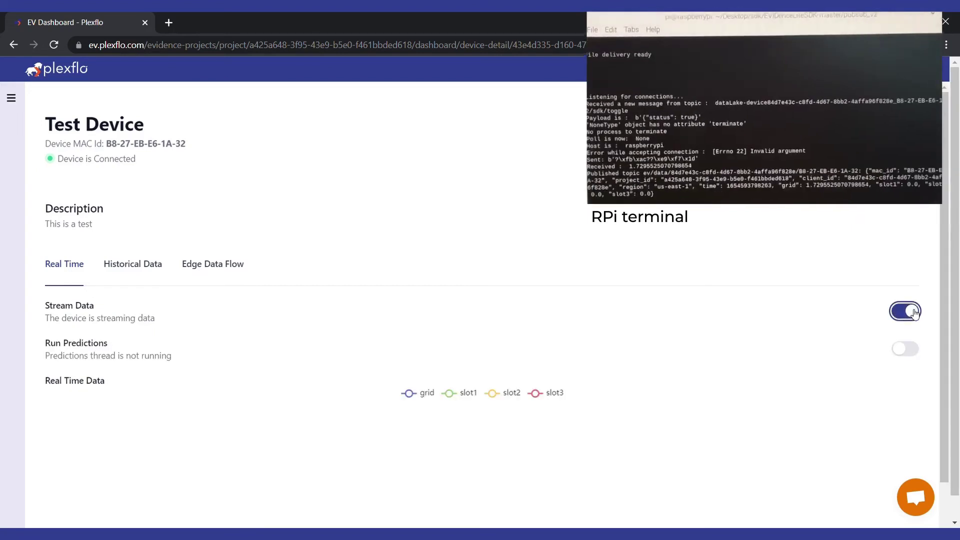
scroll(598, 321, "down", 1)
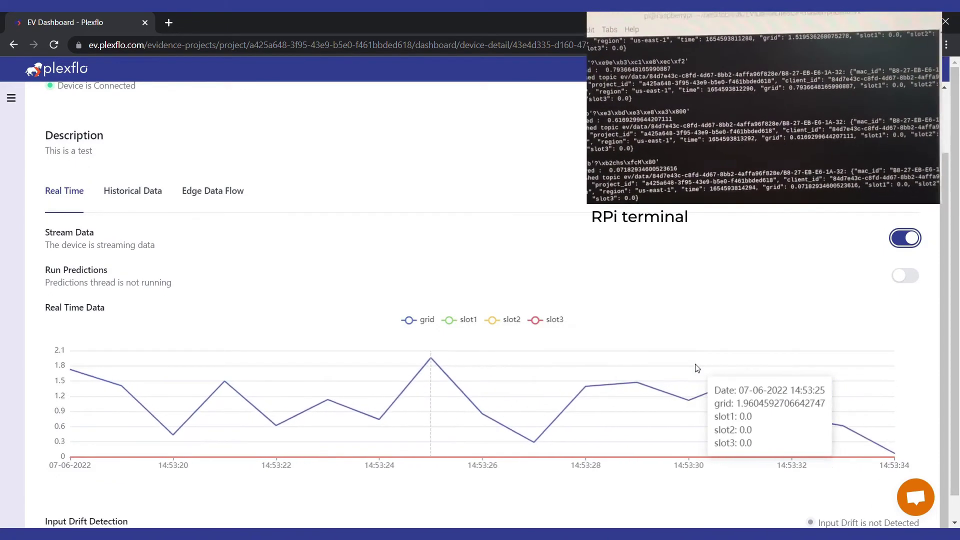
left_click(913, 239)
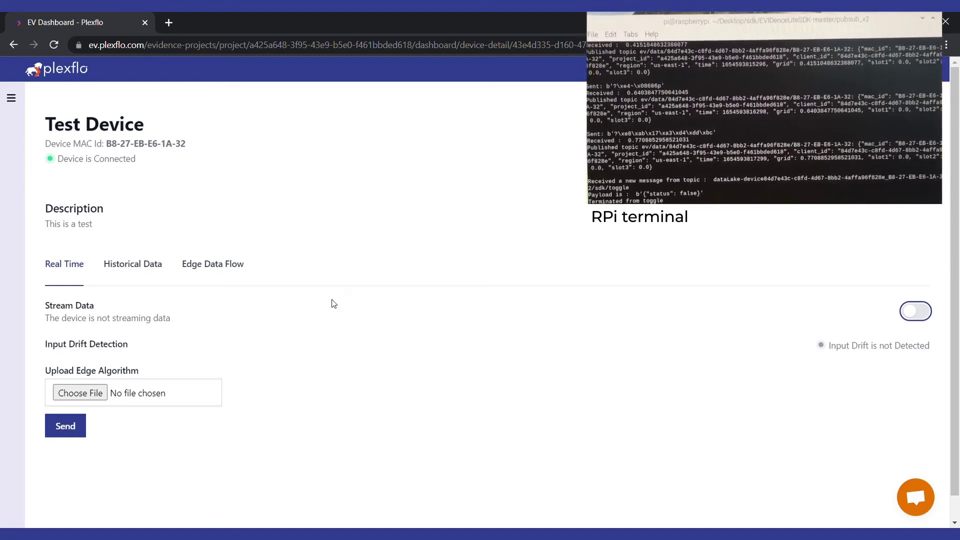
Choose runner.py as Test Device's edge algorithm file and send it
key("alt+Tab")
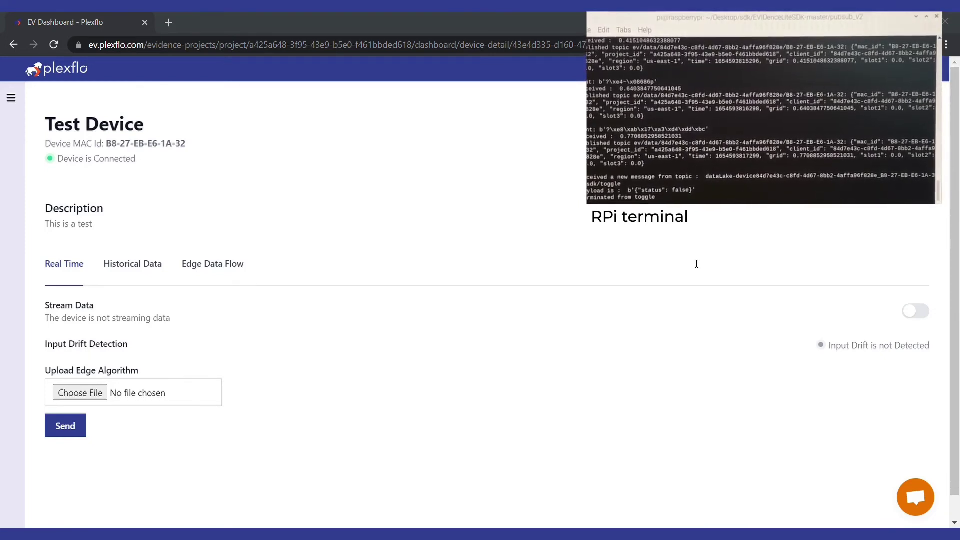
key("alt+Tab")
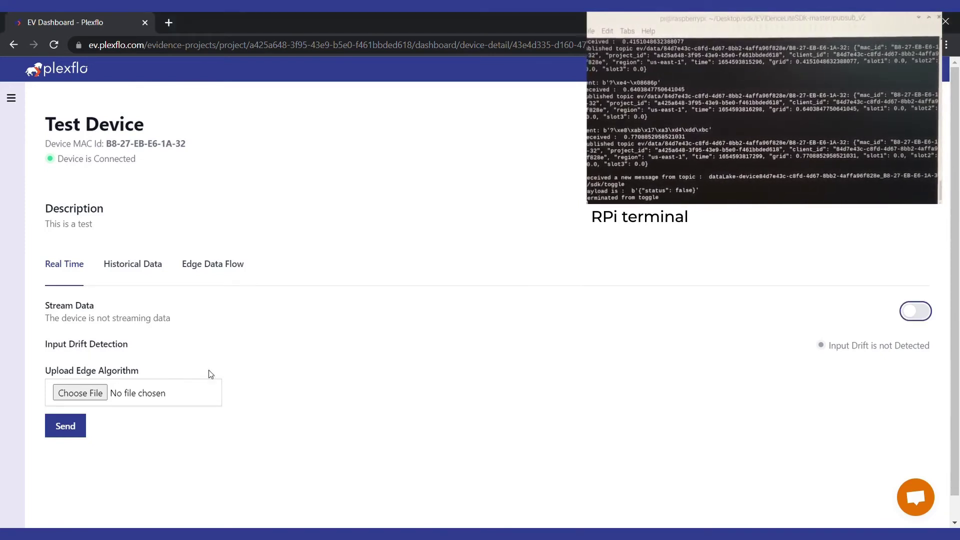
left_click(102, 393)
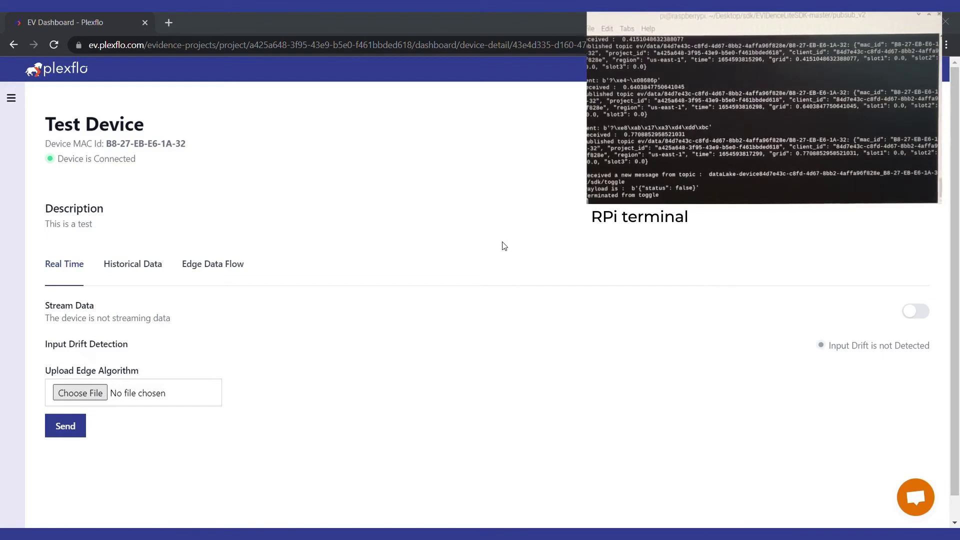
double_click(523, 280)
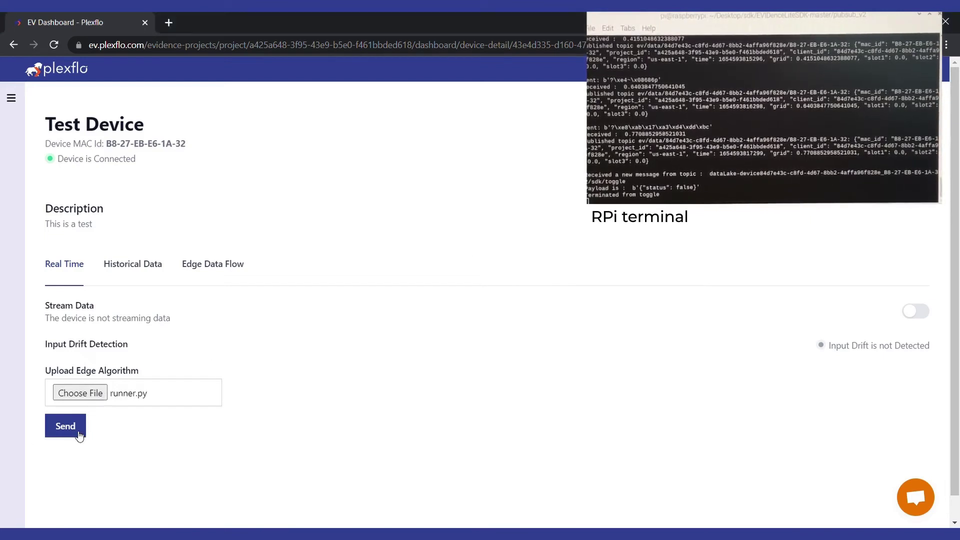
left_click(78, 433)
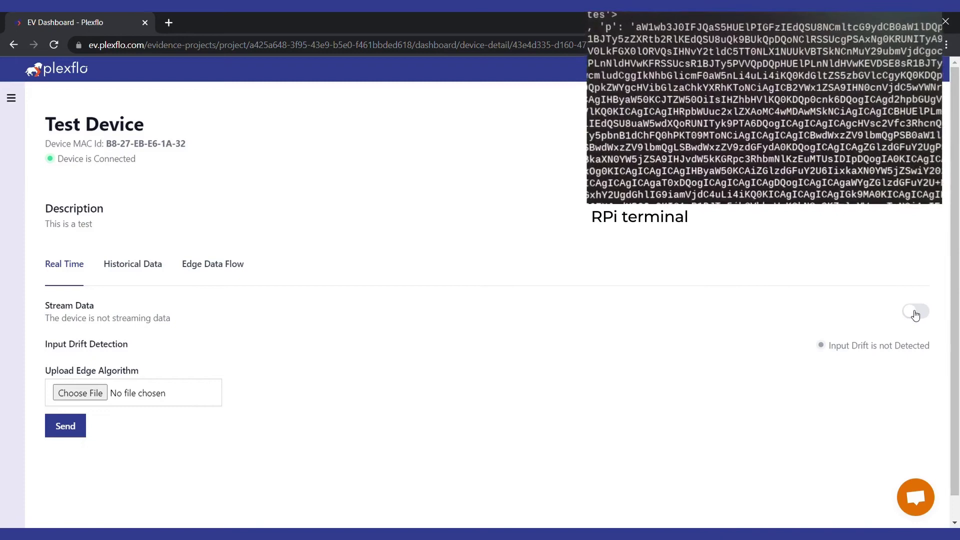
Stream Test Device's data again to view the edge algorithm's readings, then stop streaming
left_click(915, 314)
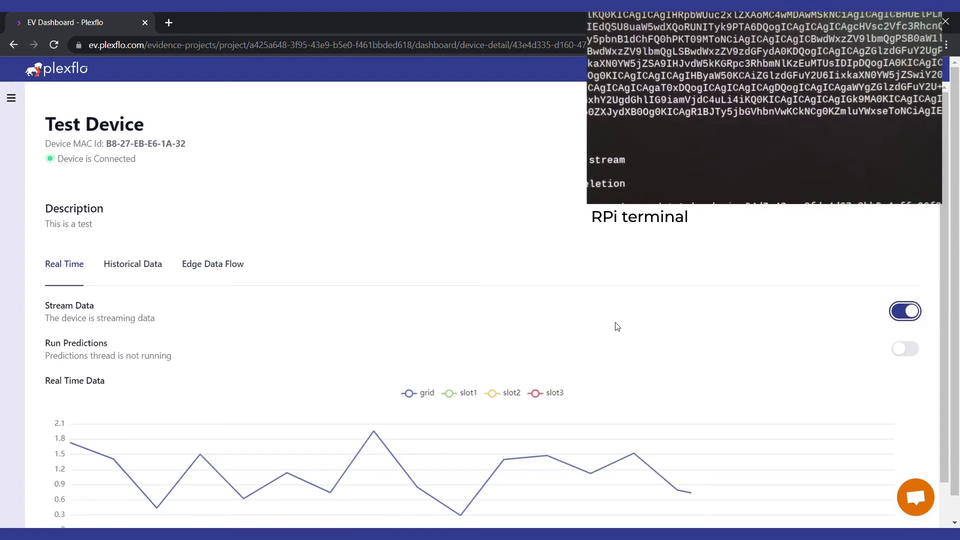
scroll(618, 326, "down", 2)
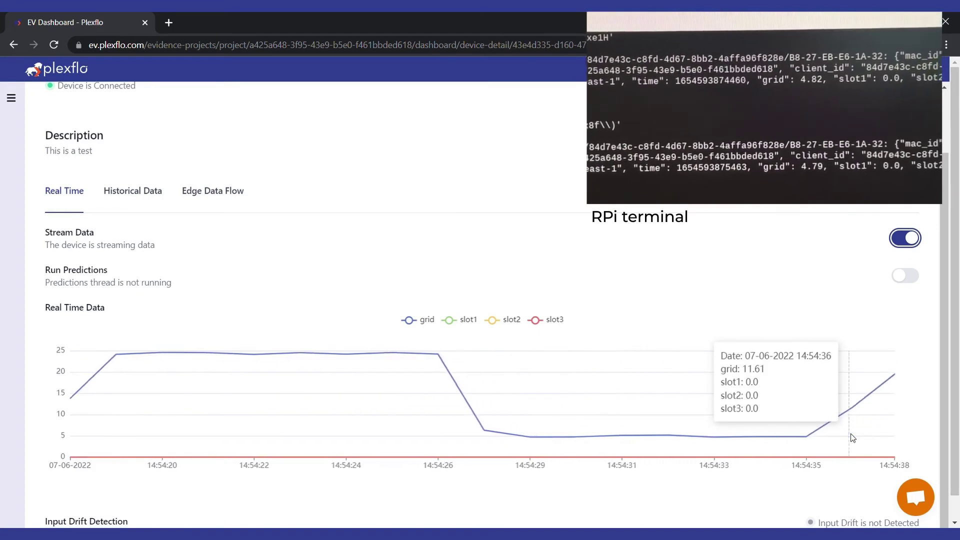
left_click(914, 239)
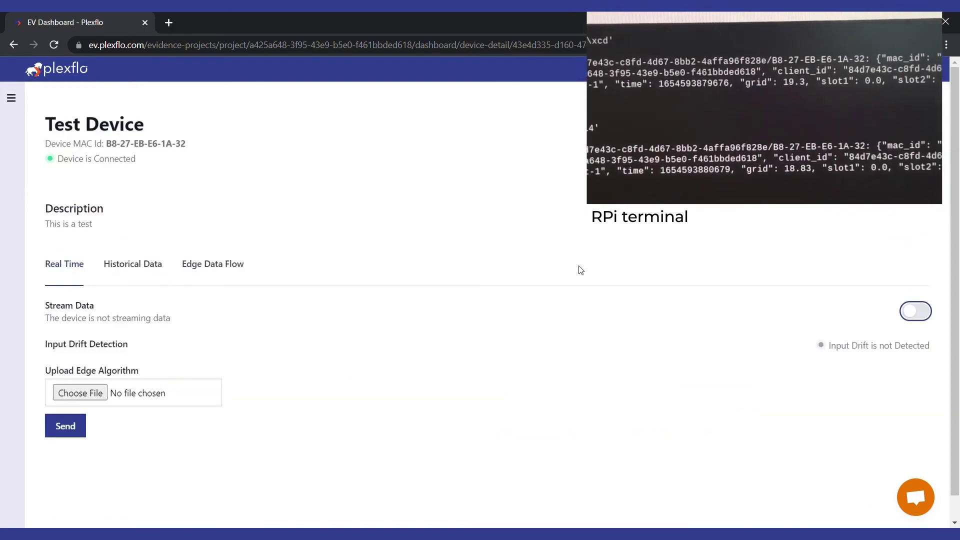